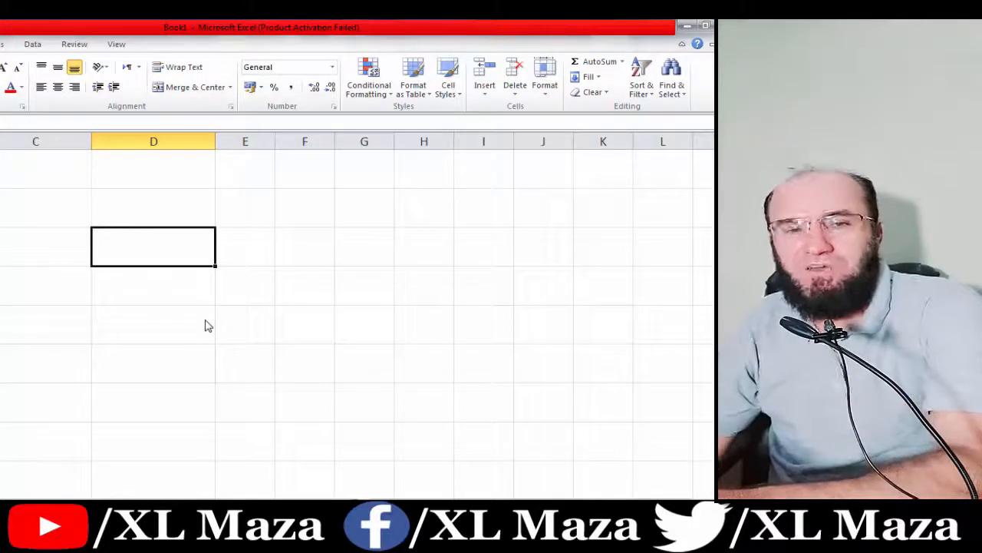
List the function names SUM, SUMIF, COUNT and COUTIF down column D, in cells D3 to D6
type("SUM")
key("Return")
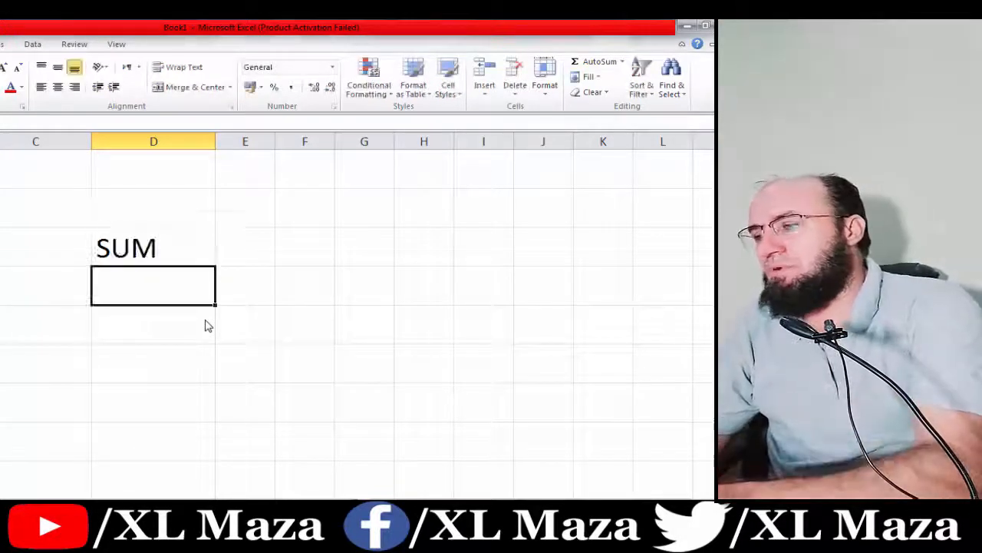
type("SUMIF")
key("Return")
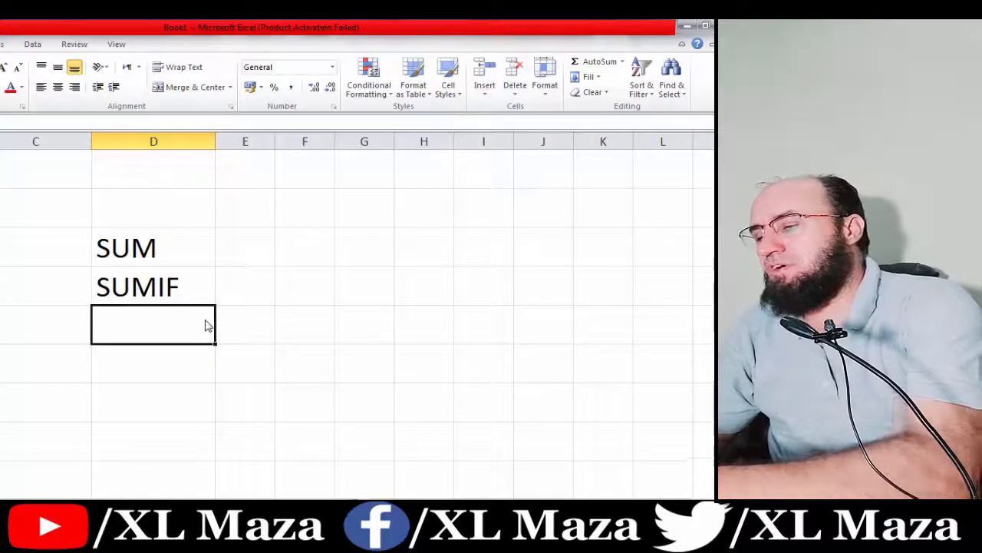
type("COUNT")
key("Return")
type("COUT")
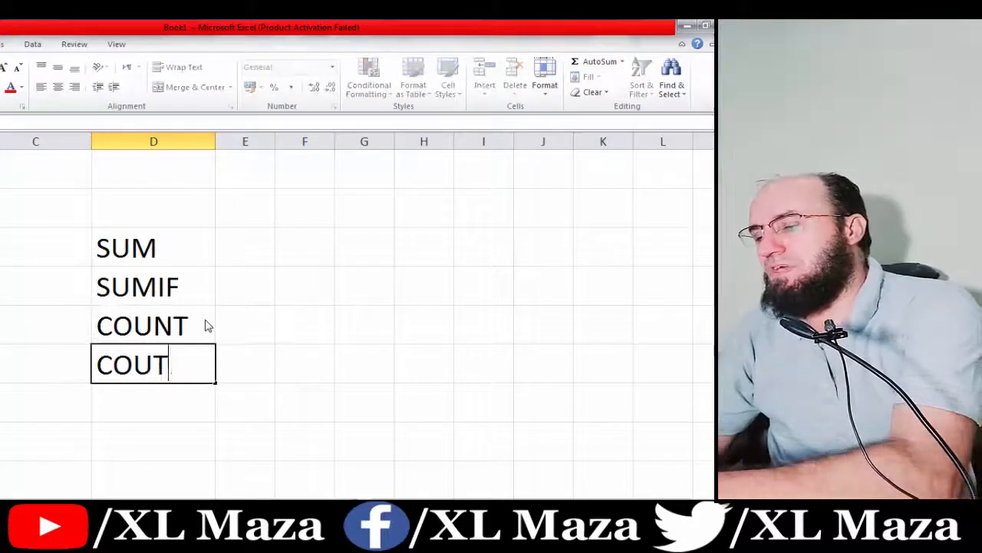
type("IF")
key("Return")
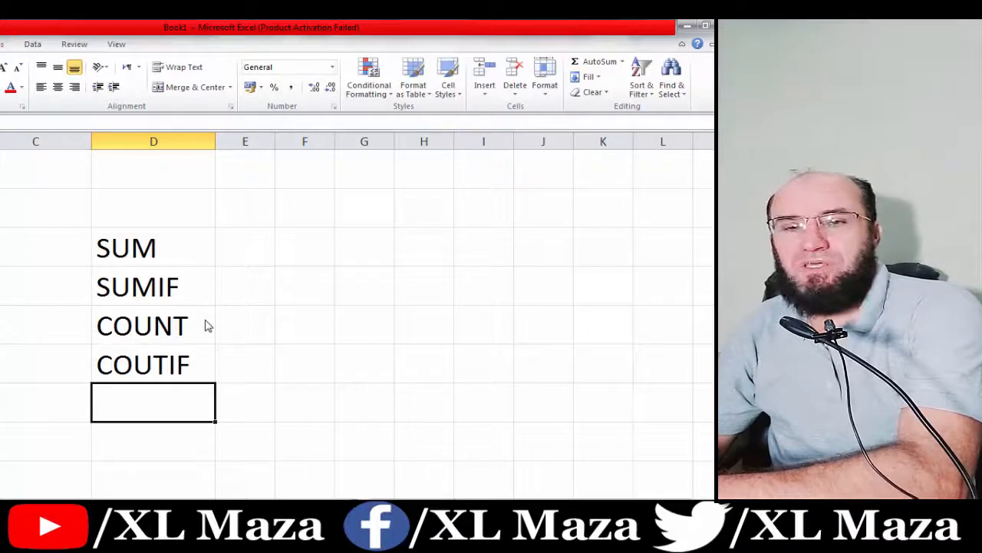
Continue the list in D7 to D10 with PRODUCT, AVERAGE, DATE and TODAY
type("PRODUCT")
key("Return")
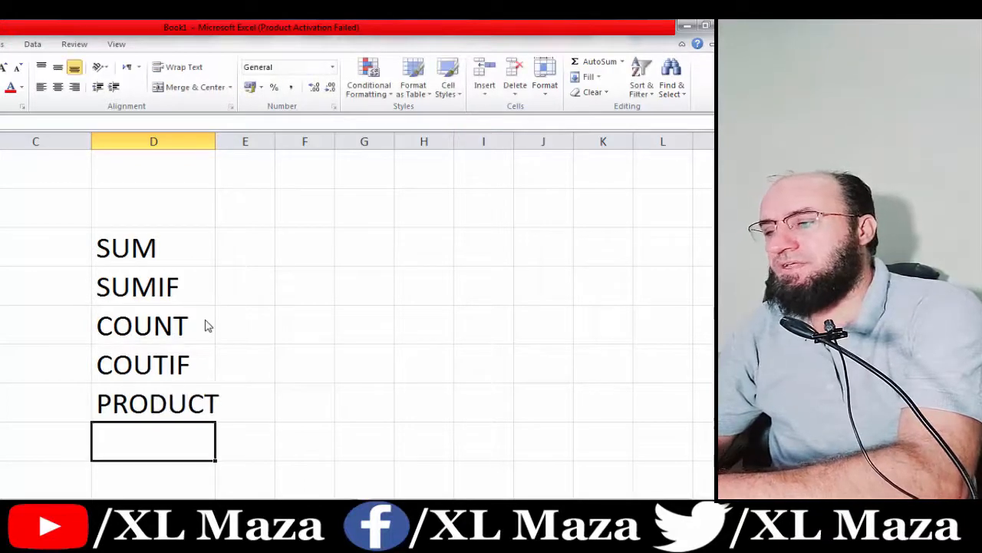
type("ACV")
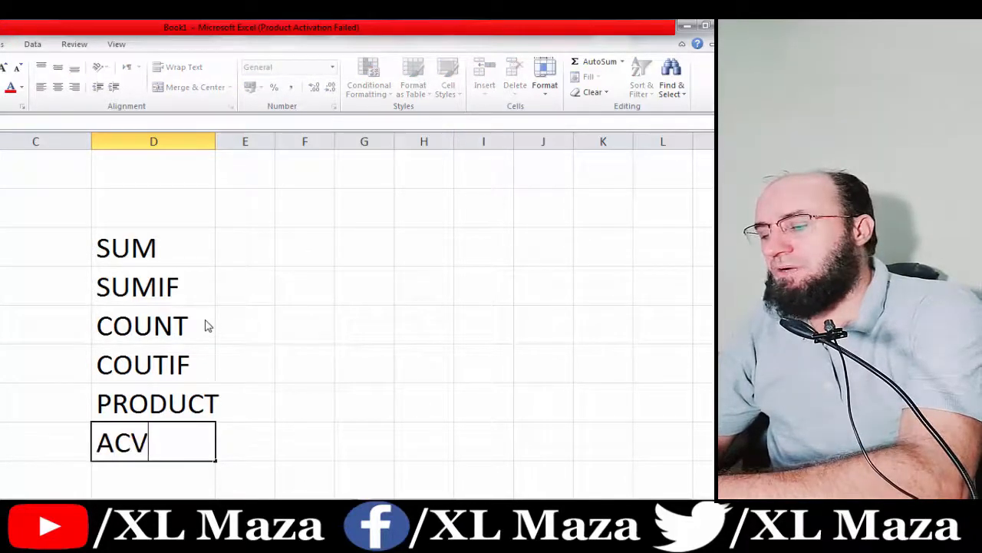
key("BackSpace")
key("BackSpace")
type("VERA")
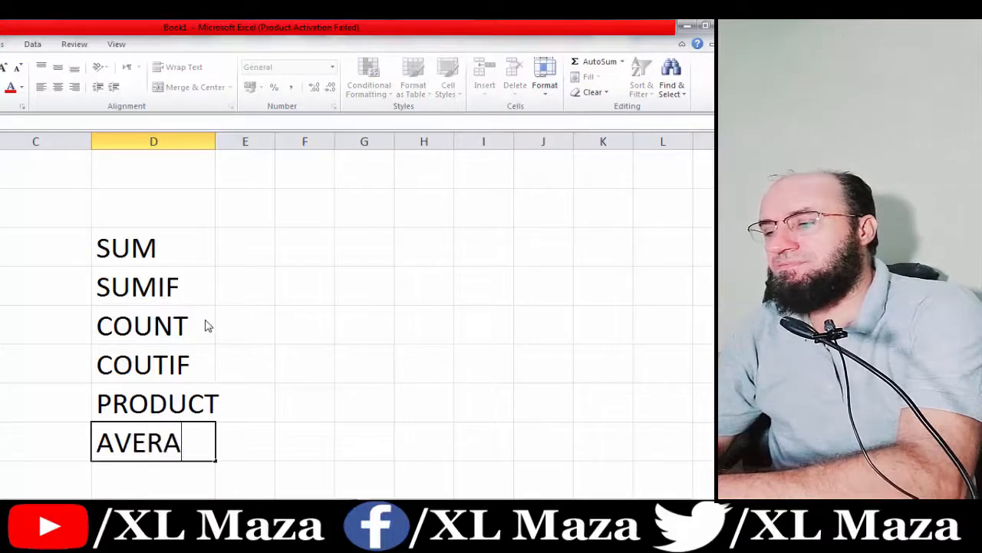
type("GE")
key("Return")
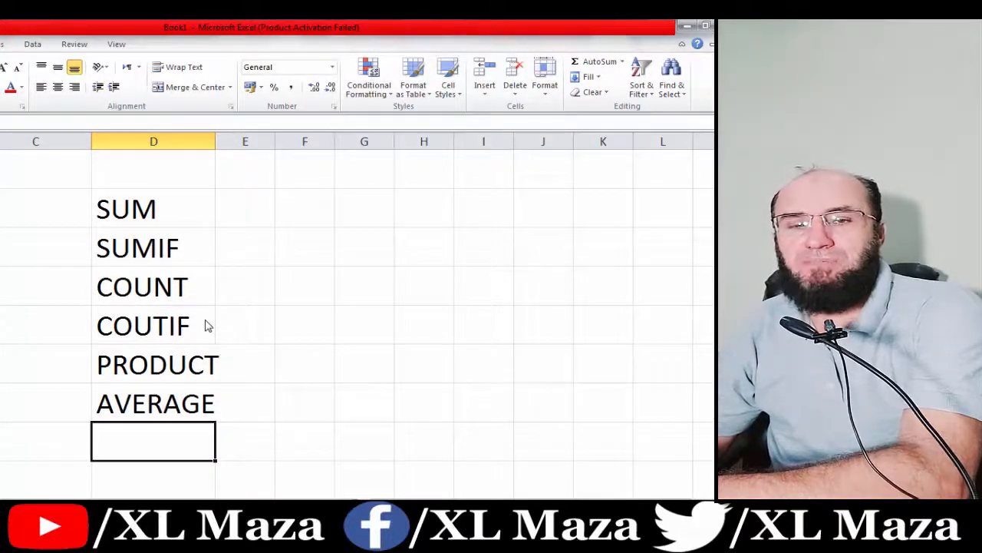
type("DATE")
key("Return")
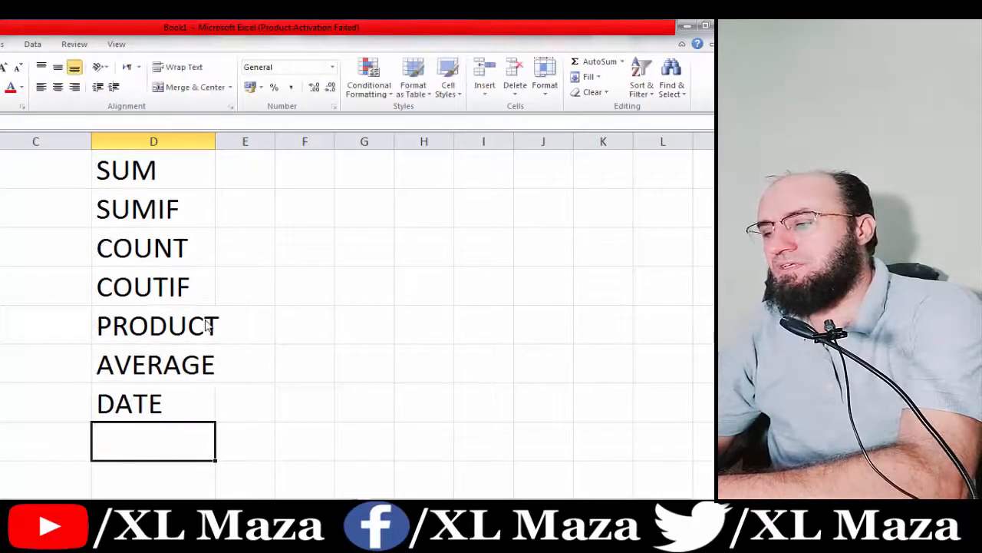
type("TODAY")
key("Return")
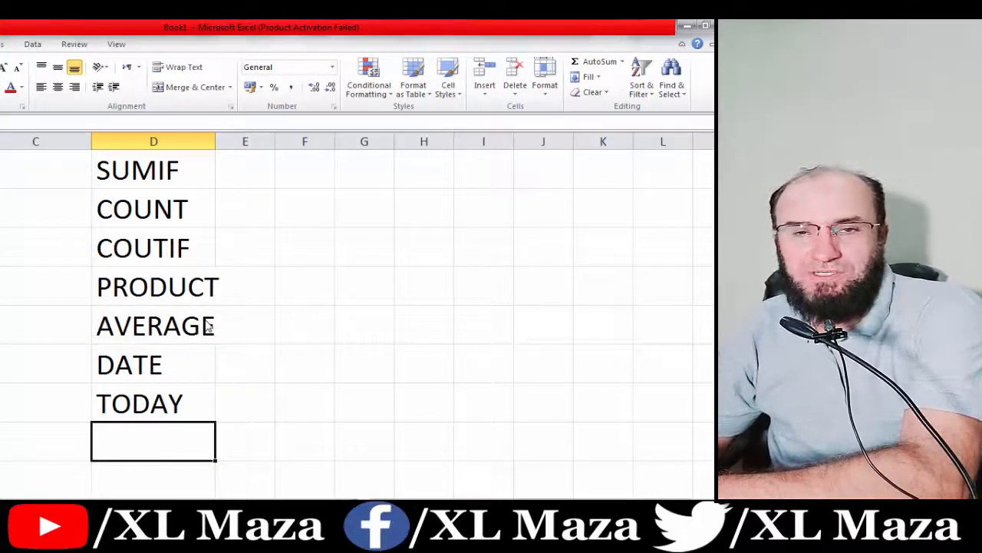
Review the function names listed in column D from the end of the list back to its start
key("Up")
key("Up")
key("Up")
key("Up")
key("Up")
key("Up")
key("Up")
key("Up")
key("Up")
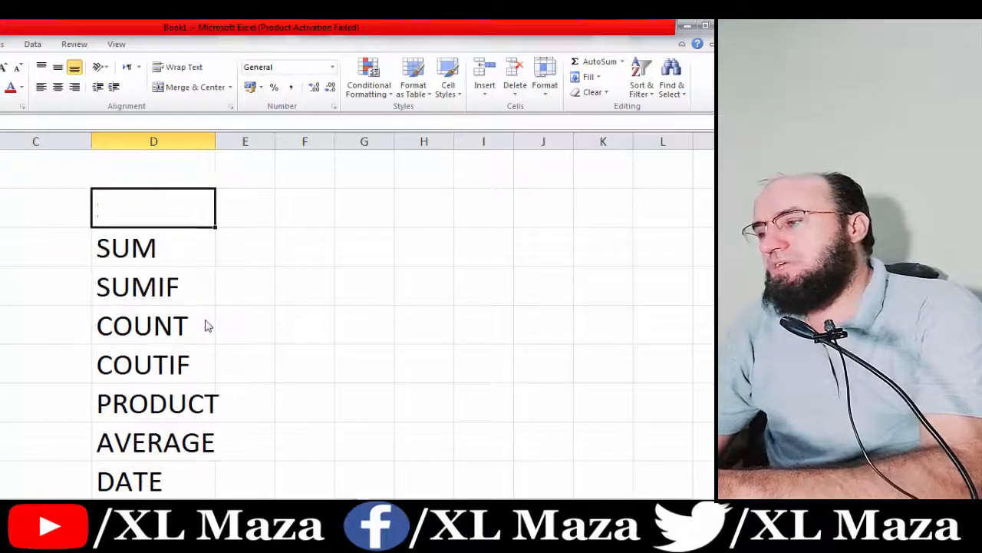
key("Down")
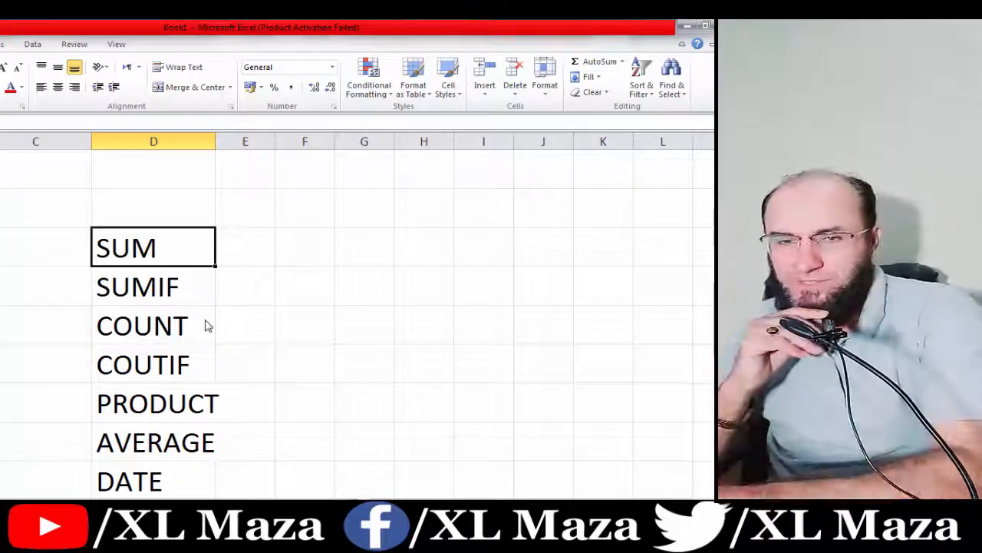
key("Down")
key("Down")
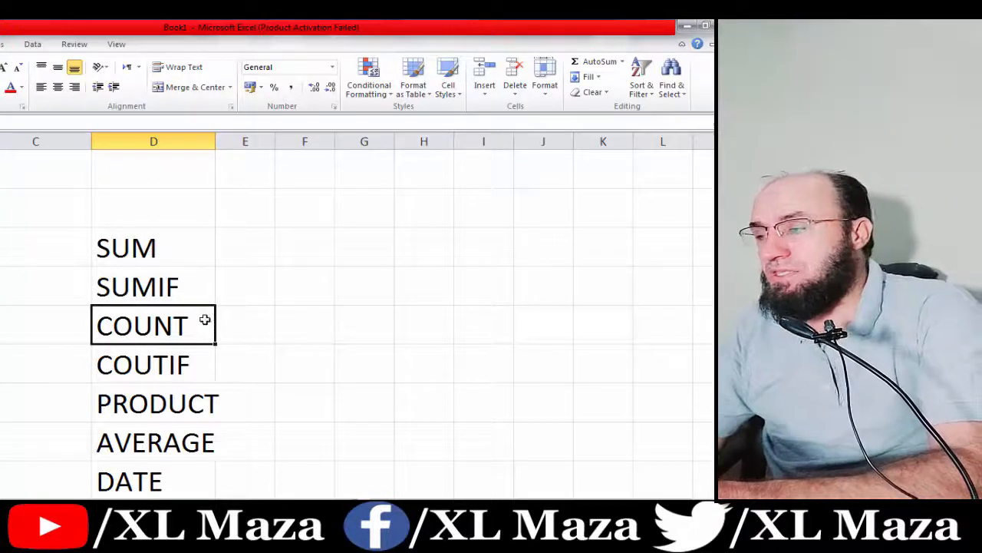
Add the heading FUNCTIONS in D2 above the list and fit column D's width to it
key("Up")
key("Up")
key("Up")
type("fUN")
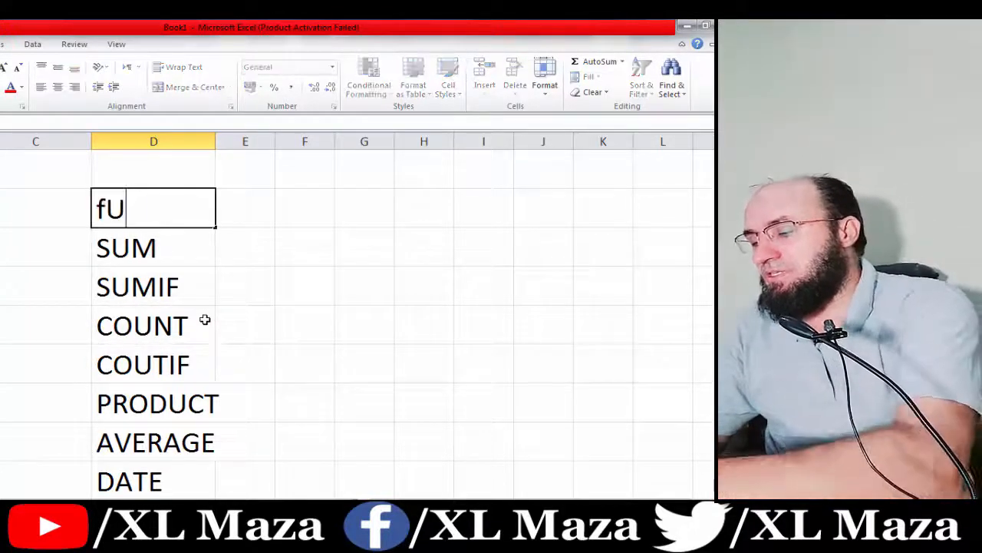
key("BackSpace")
key("BackSpace")
key("BackSpace")
type("F")
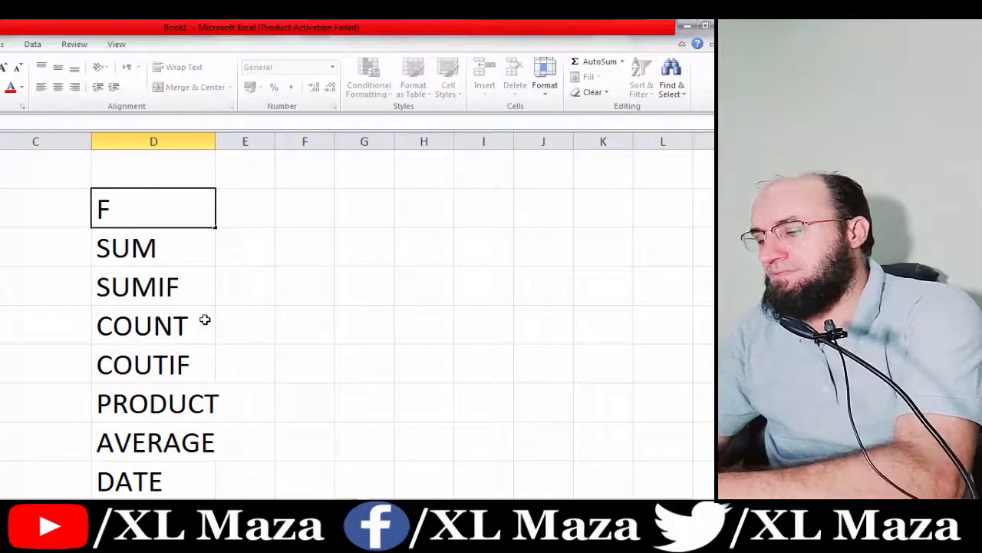
type("UNCTIONS")
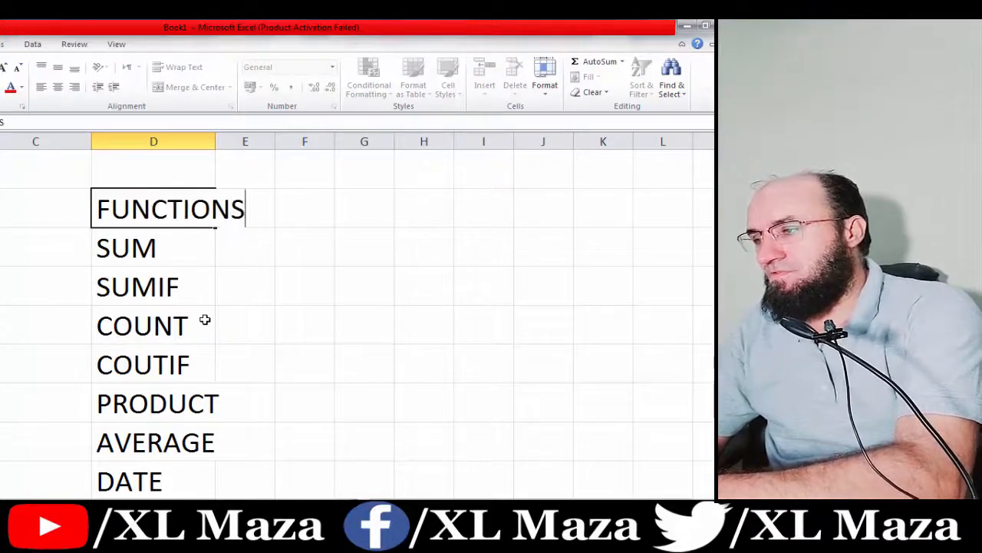
key("Return")
key("Up")
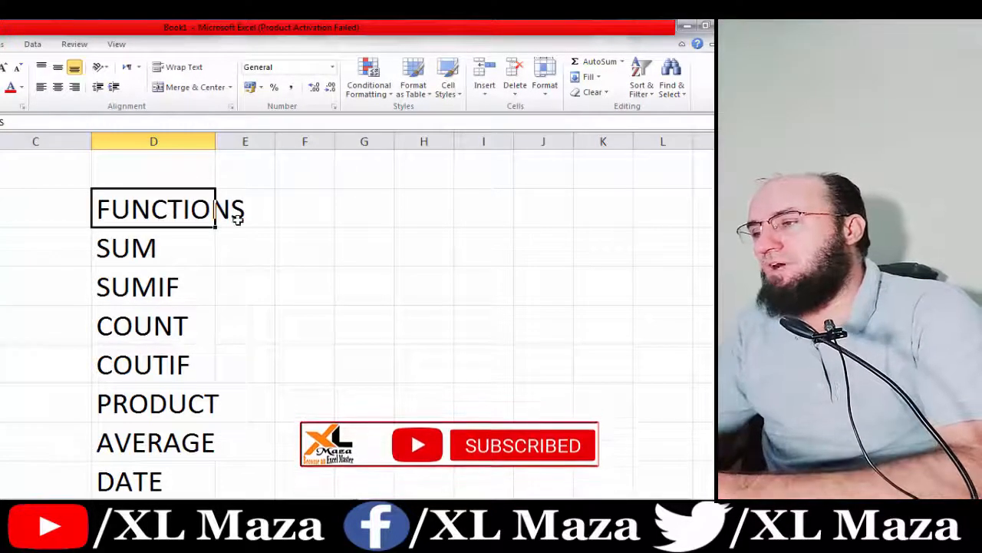
double_click(215, 142)
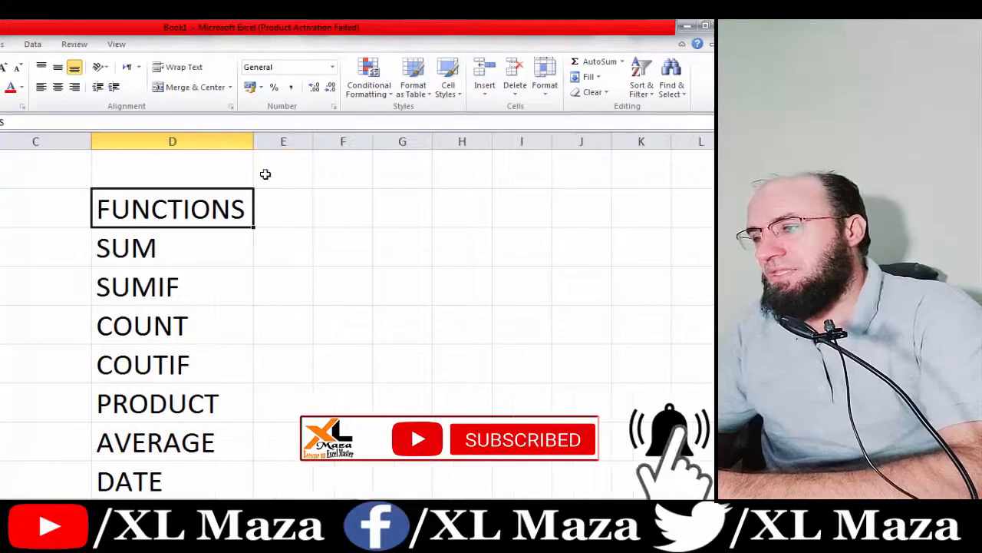
Enter the heading FORMULA in F2 and widen column F until the whole heading fits
left_click(333, 201)
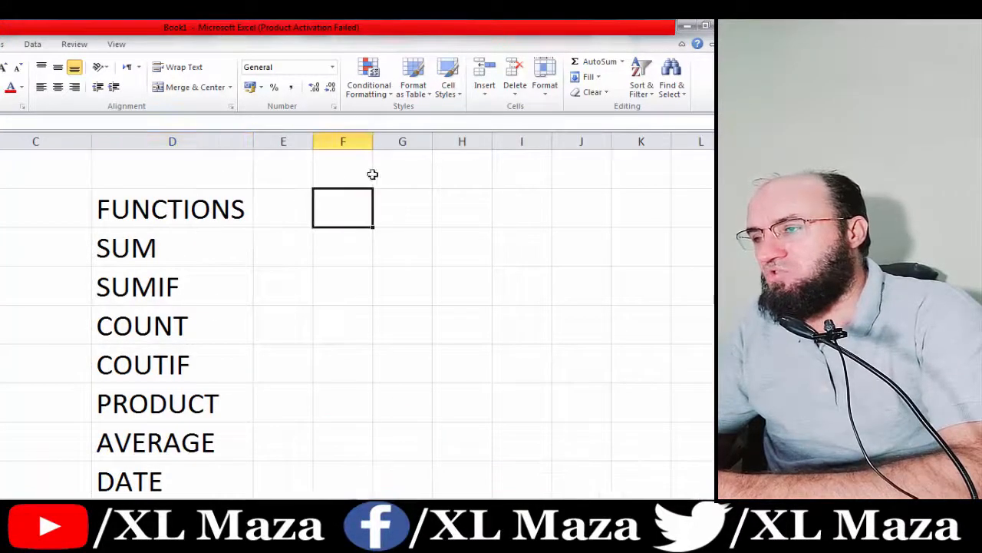
left_click_drag(373, 142, 408, 143)
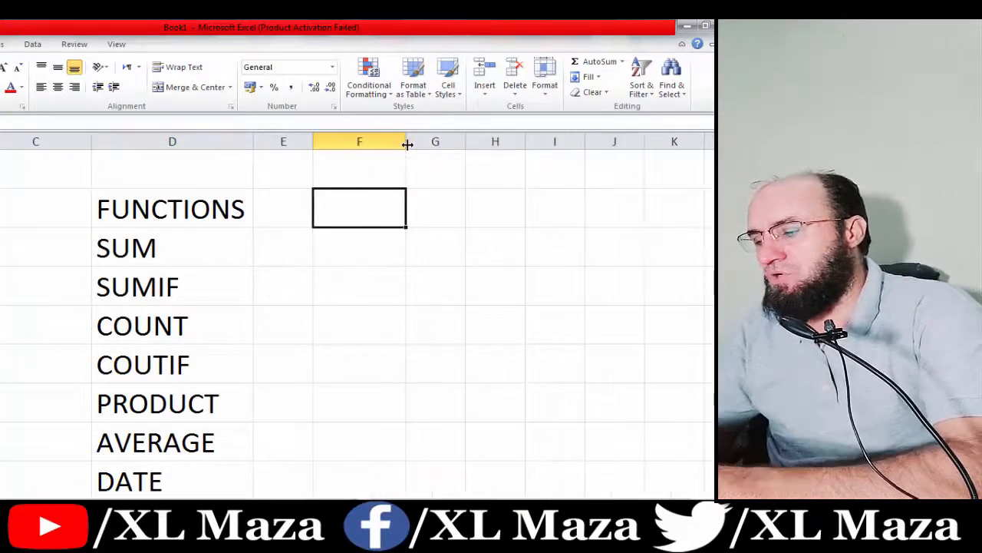
type("FORMULA")
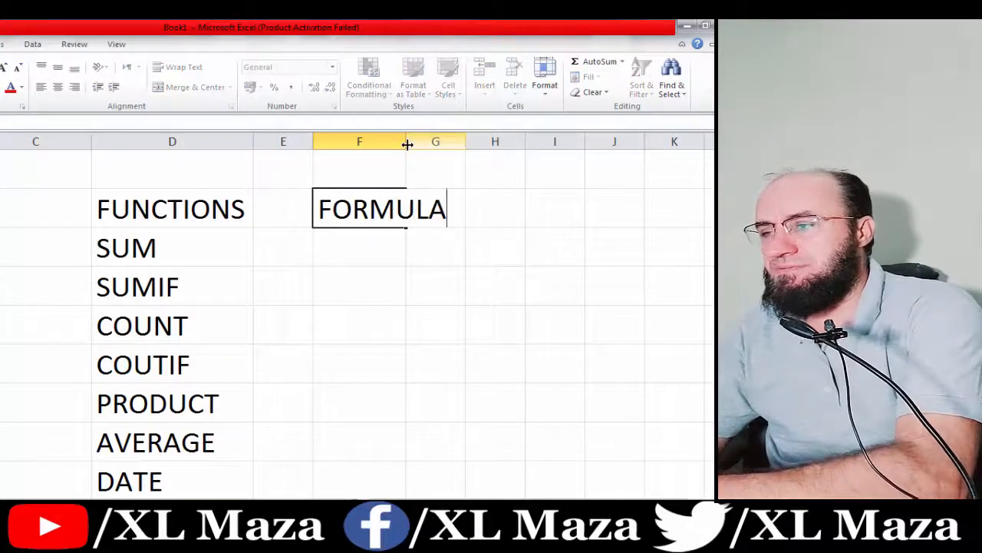
key("Return")
left_click_drag(406, 142, 446, 152)
Enter the value 5 in each of the cells F4, F5 and F6
left_click(398, 285)
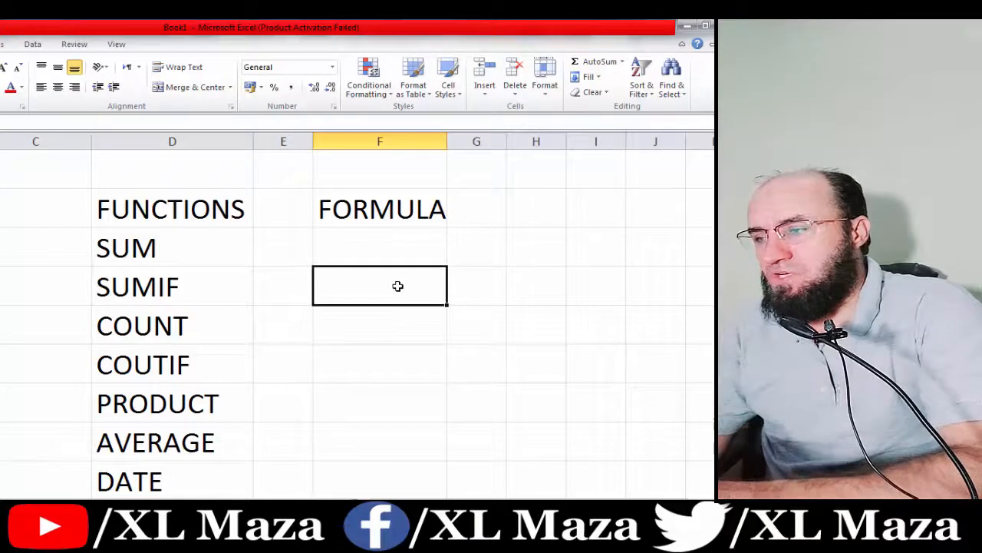
key("Up")
left_click(398, 285)
type("5")
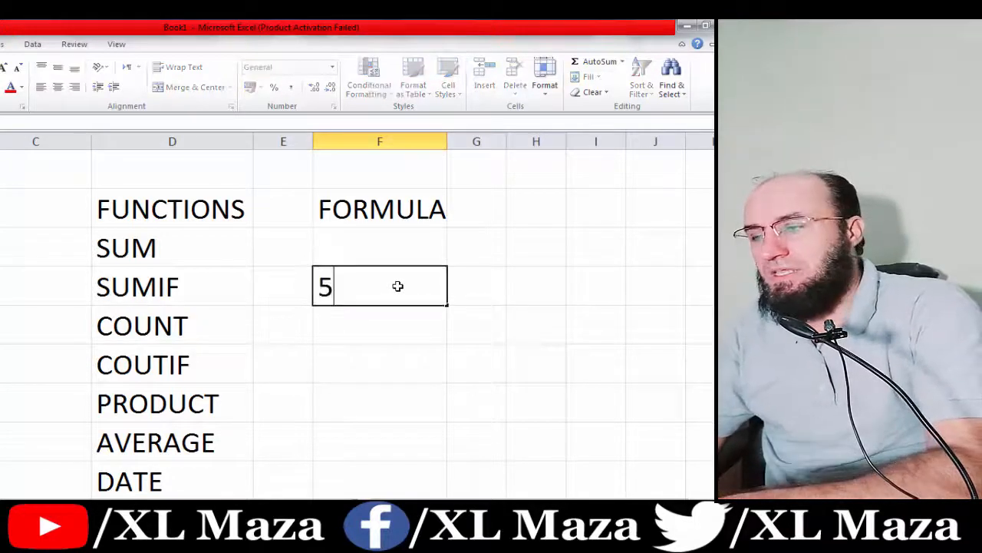
key("Return")
type("5")
key("Return")
type("5")
key("Return")
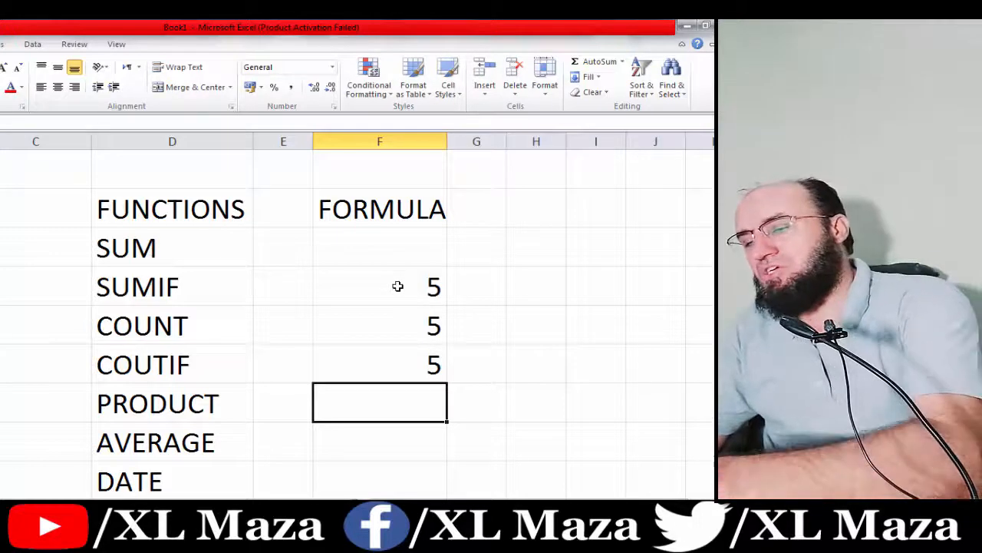
Total the range F4:F6 in F7 with an AutoSum formula
key("alt+equal")
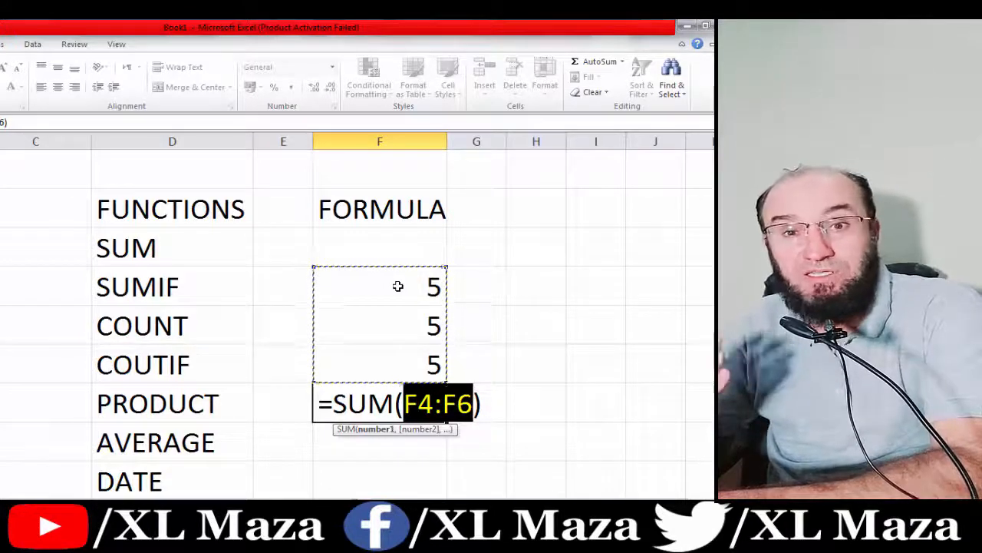
key("Return")
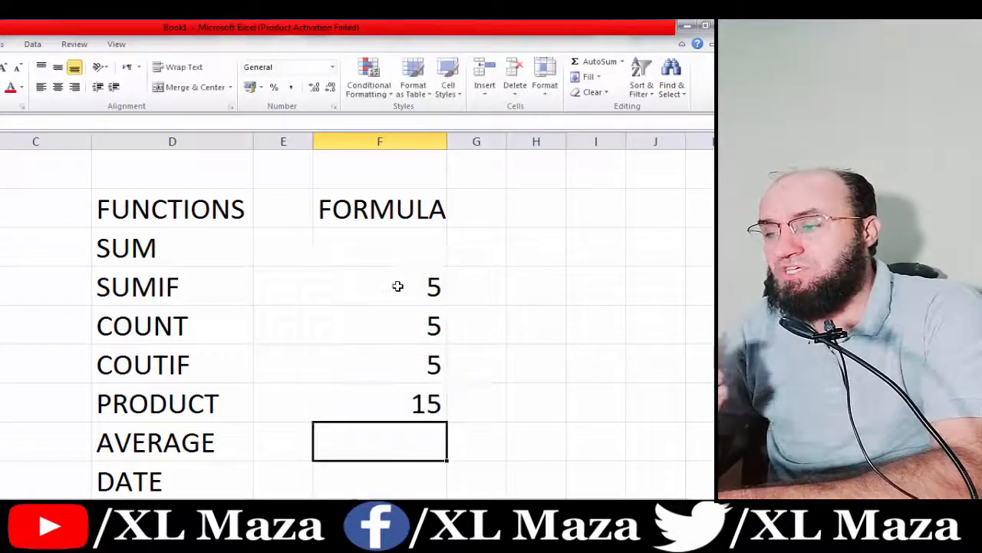
key("Up")
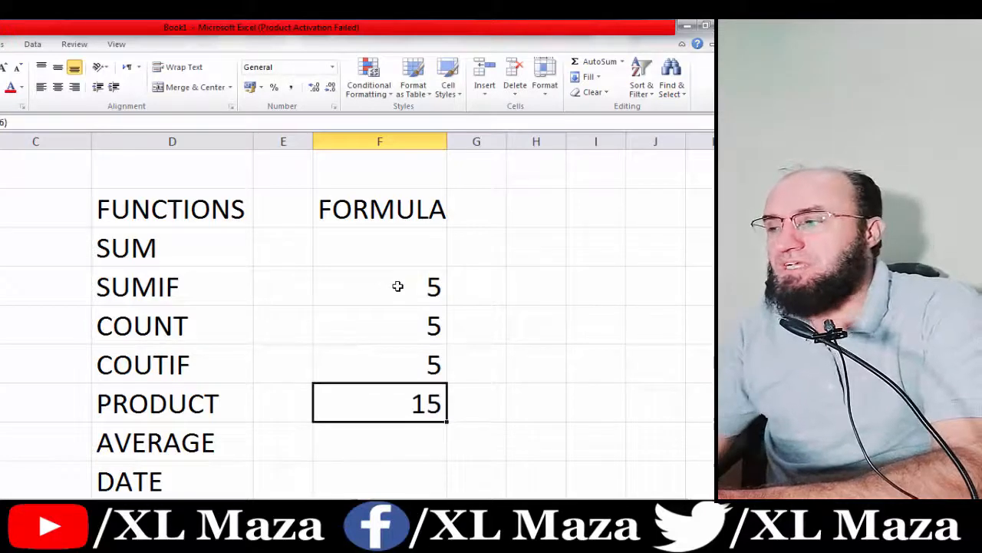
key("Down")
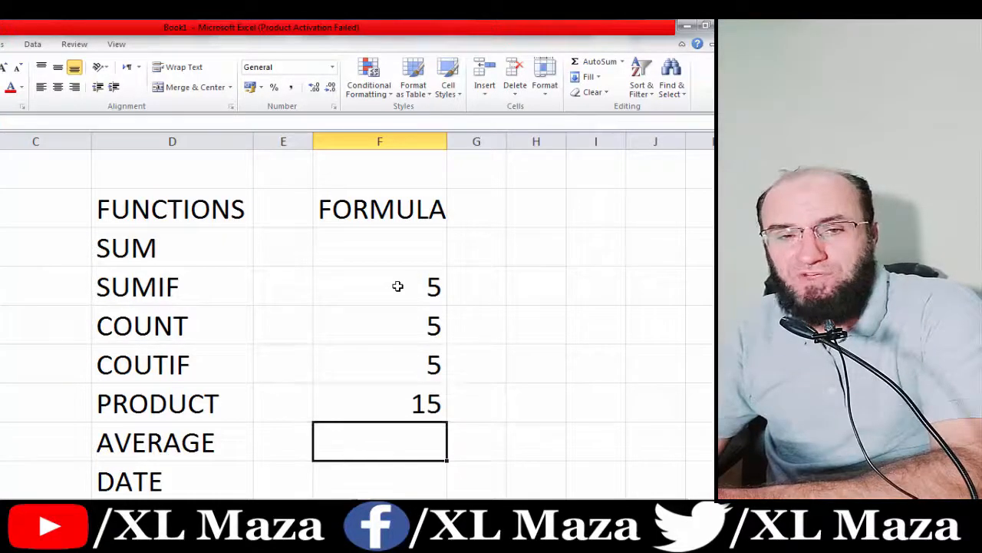
Add the same three cells manually in H7 with the formula =F6+F5+F4
key("Up")
key("Right")
key("Right")
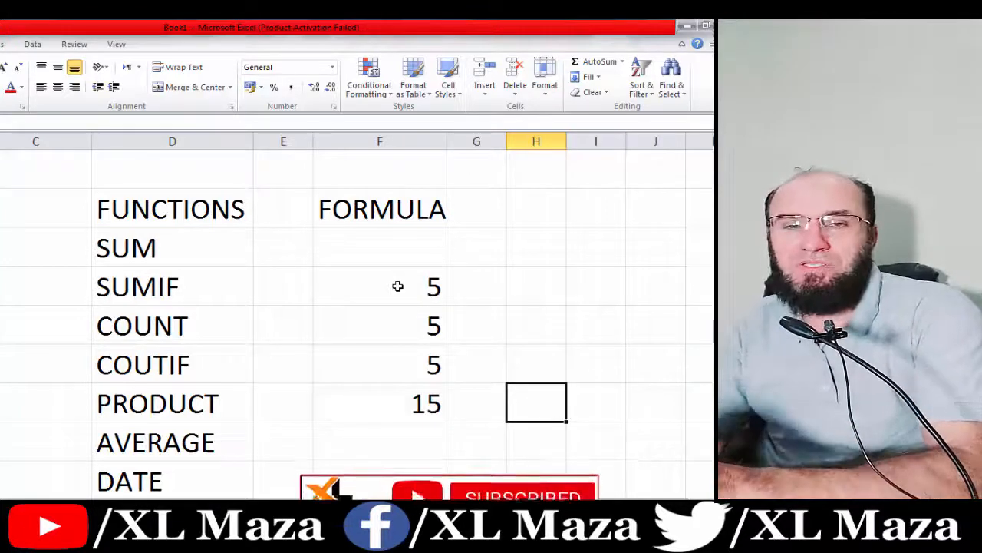
type("=")
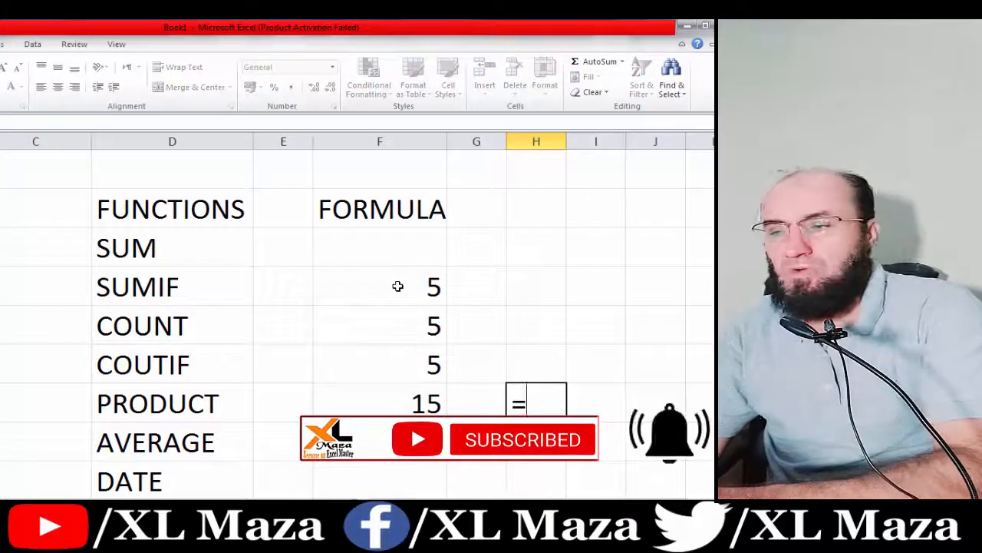
key("Up")
key("Left")
key("Left")
type("+")
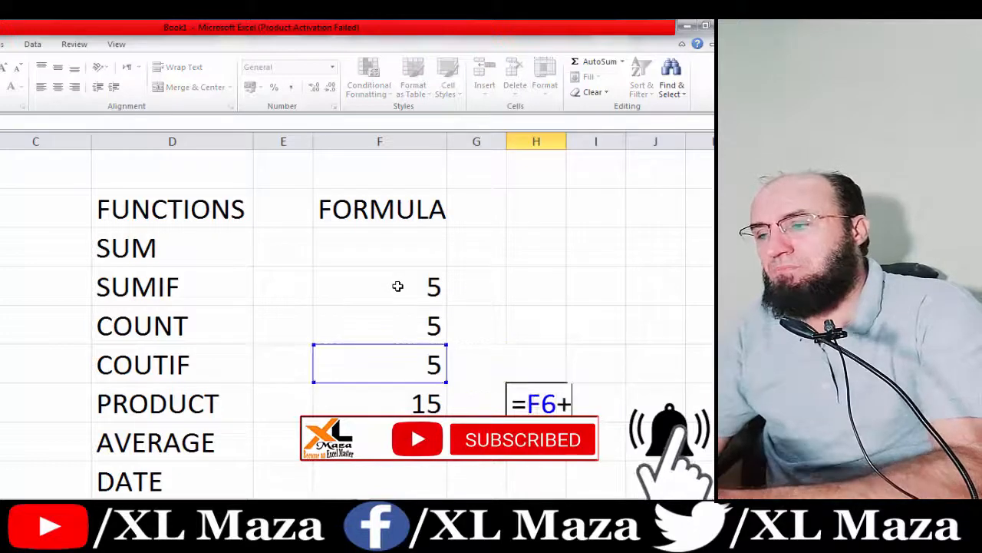
key("Up")
key("Up")
key("Left")
key("Left")
type("+")
key("Up")
key("Up")
key("Up")
key("Left")
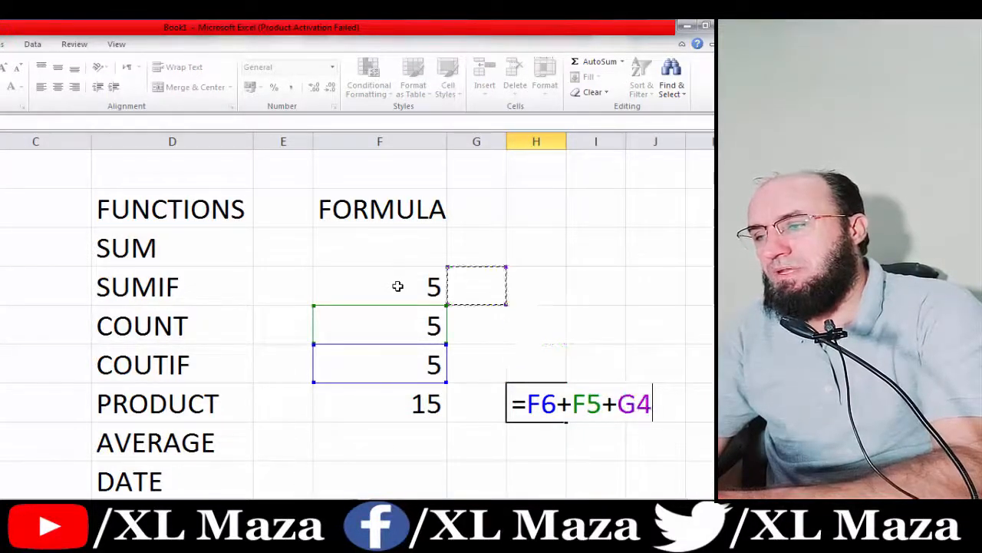
key("Left")
key("Return")
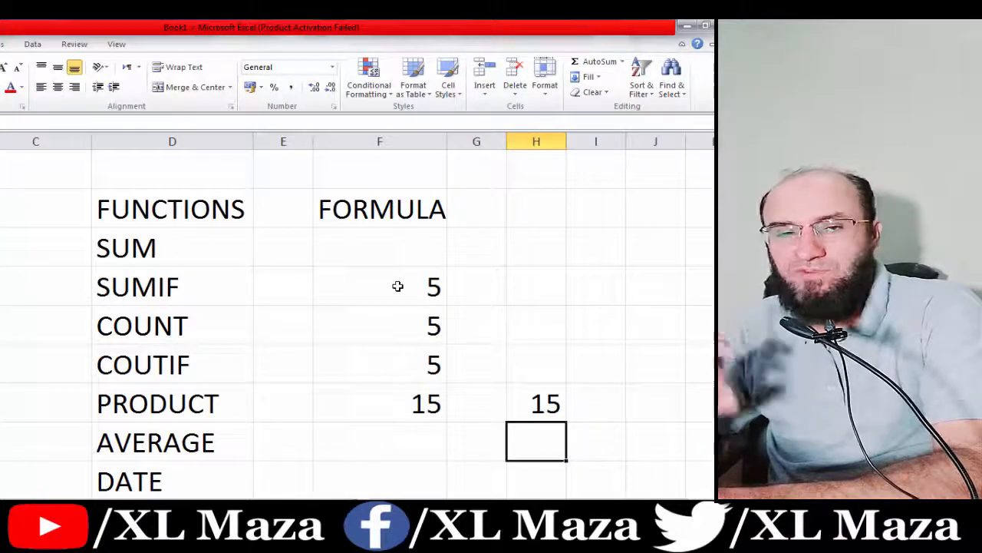
Compare the SUM function in F7 with the addition formula in H7 by opening each cell's formula
key("Up")
key("Left")
key("Left")
key("F2")
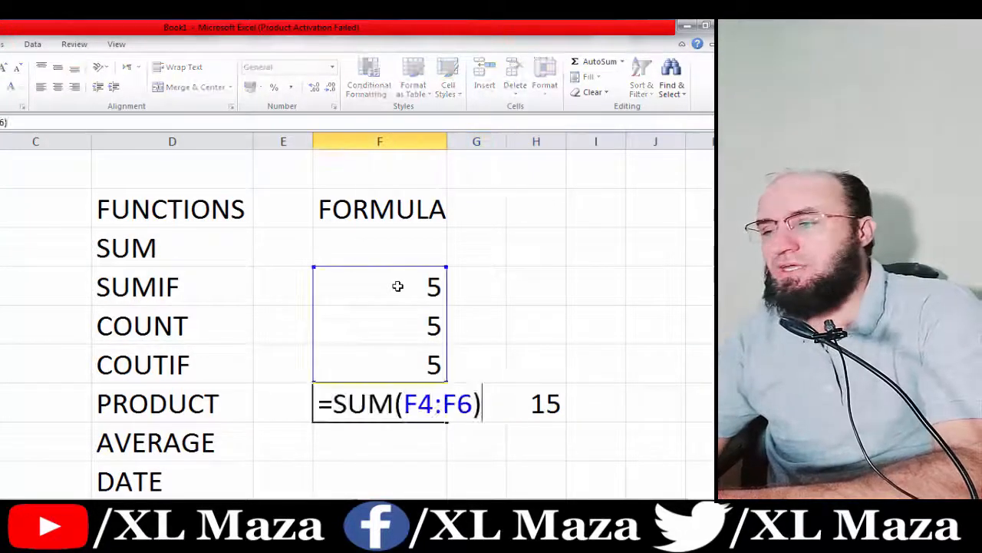
key("Return")
key("Up")
key("Right")
key("Right")
key("F2")
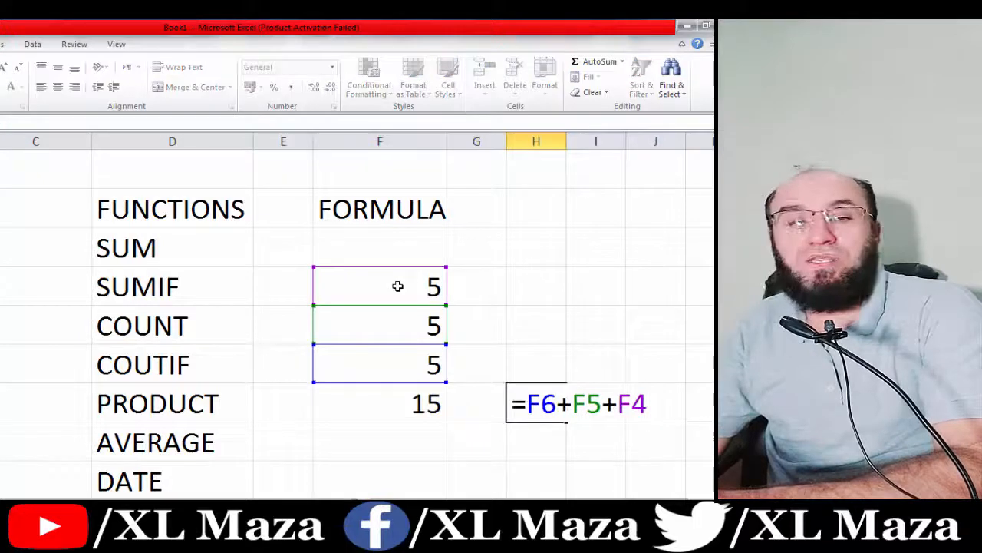
Average the range F4:F6 in F8 with the AVERAGE function
key("Return")
key("Up")
key("Up")
key("Left")
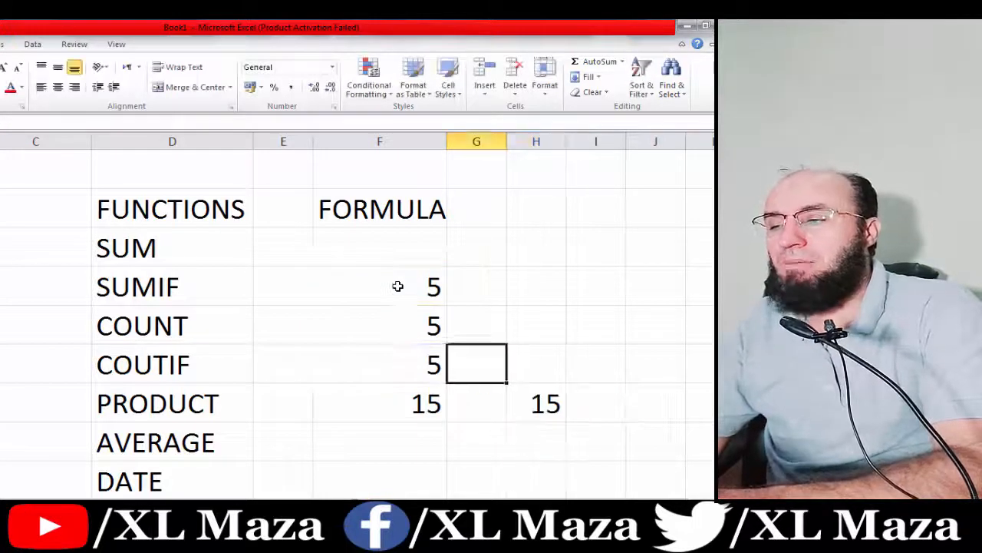
key("Left")
key("Down")
key("Down")
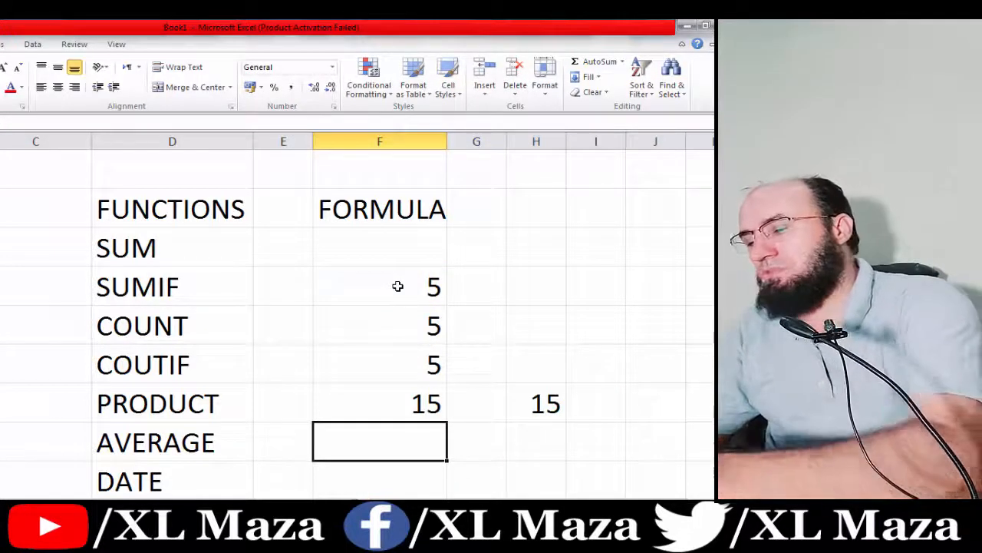
type("=AVER")
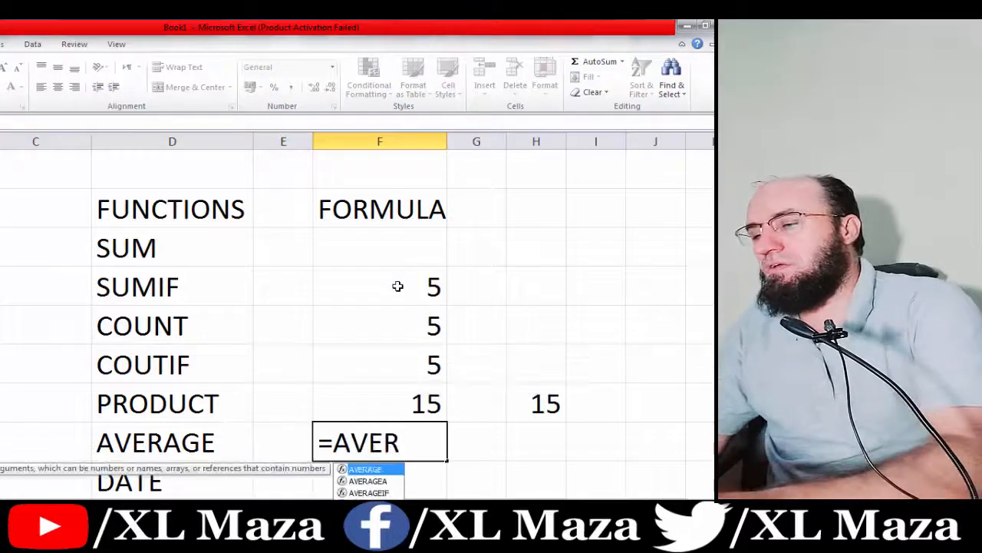
key("Tab")
key("Up")
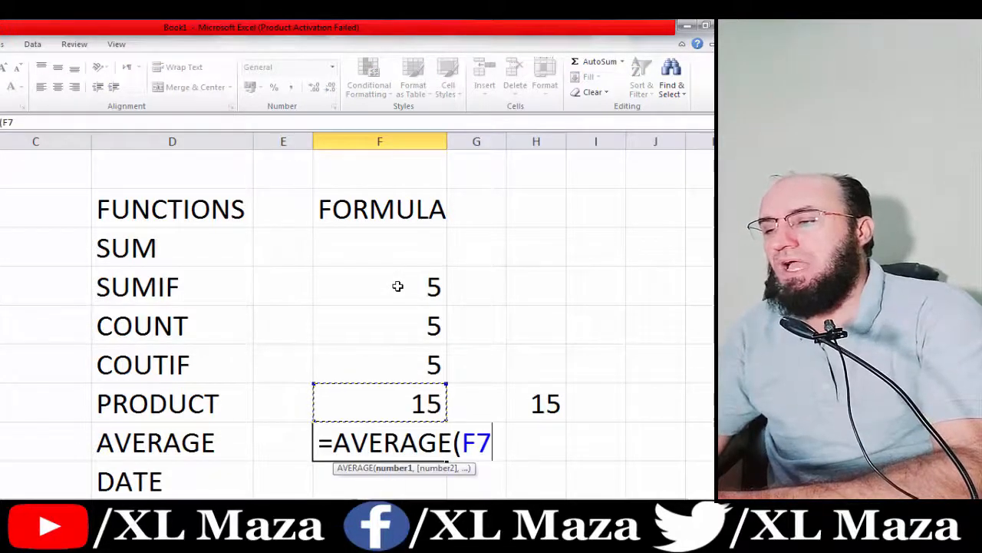
key("Up")
key("shift+Up")
key("shift+Up")
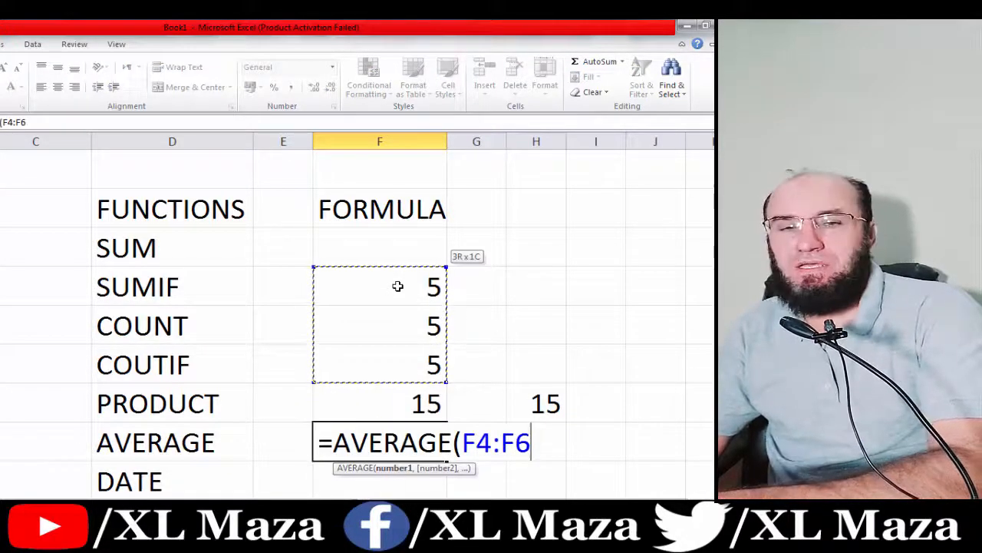
key("Return")
key("Up")
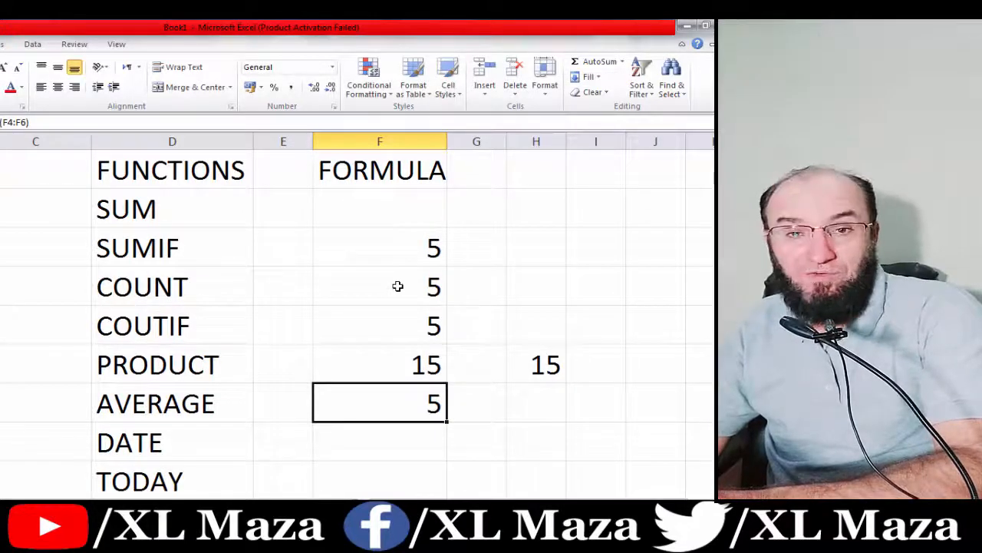
Change the addition formula in H7 to =(F6+F5+F4)/3 to average the three cells manually
key("Up")
key("Right")
key("Right")
type("=F6+F5+F4")
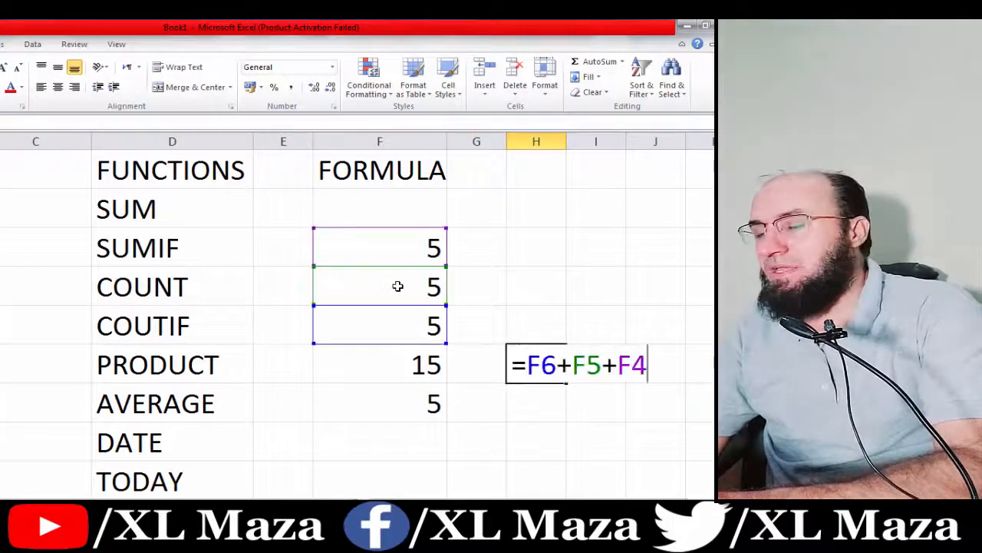
key("Left")
key("Left")
key("Left")
key("Left")
key("Left")
key("Left")
key("Left")
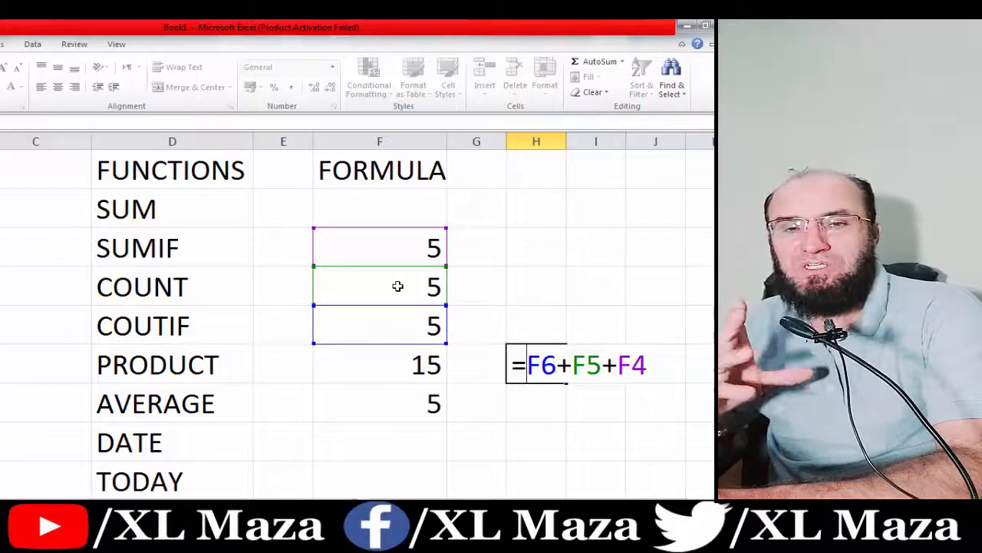
type("(")
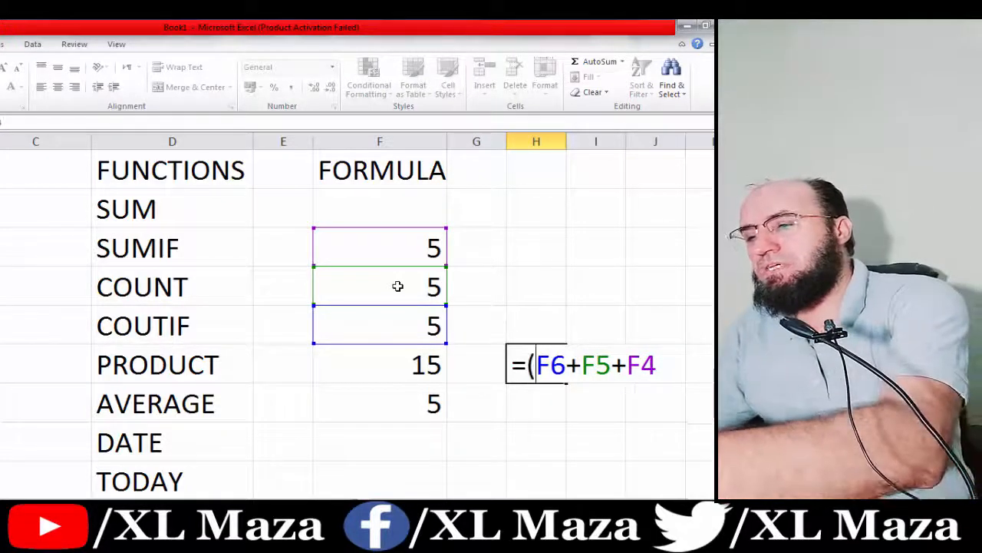
key("End")
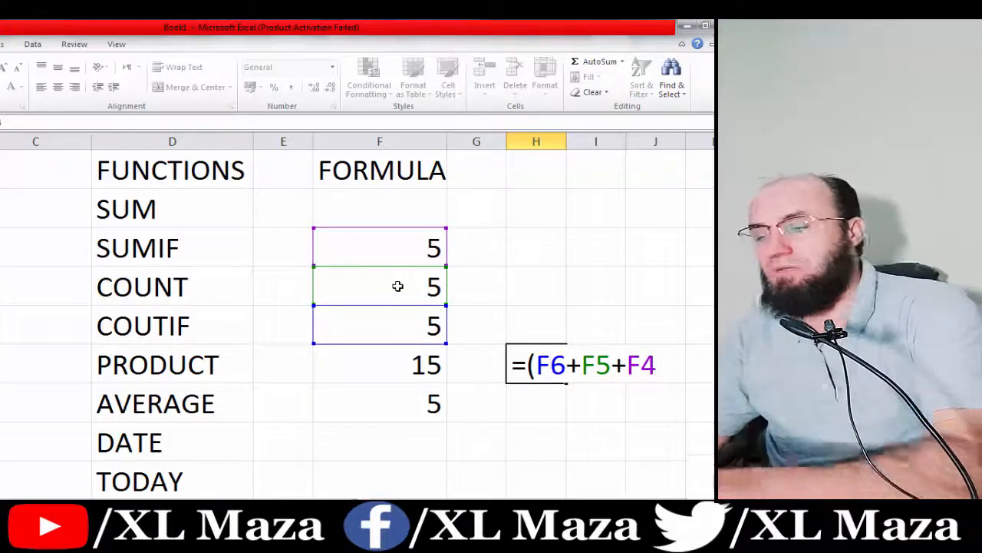
type(")")
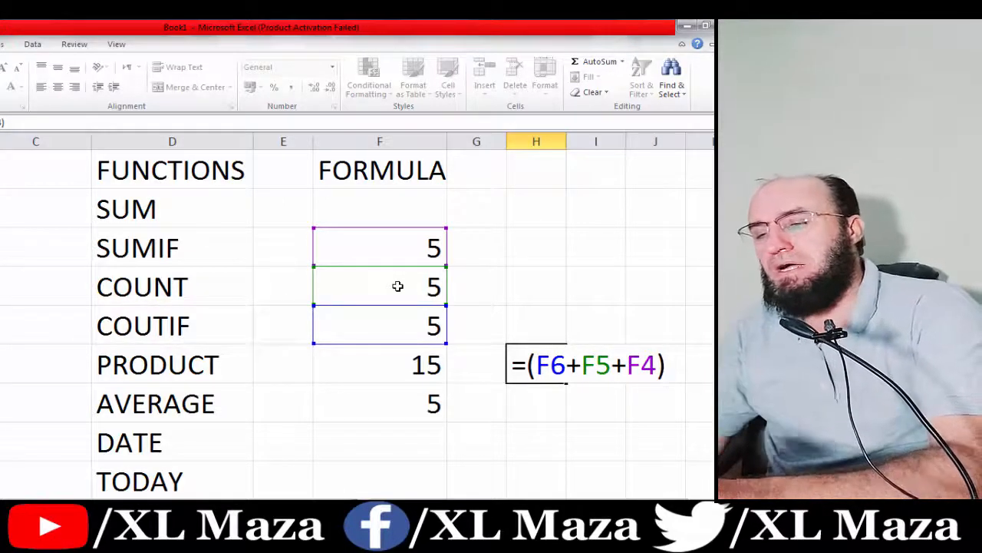
type("/")
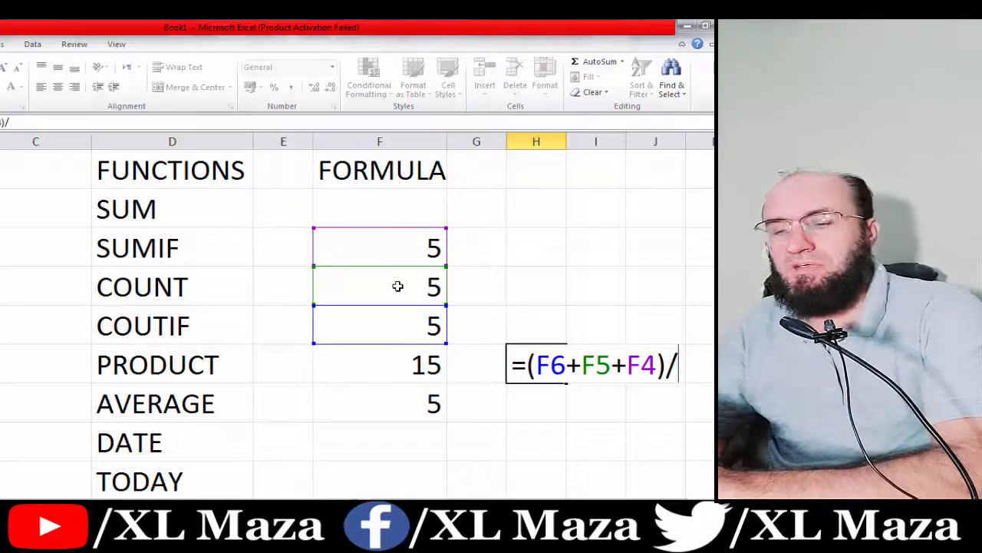
type("3")
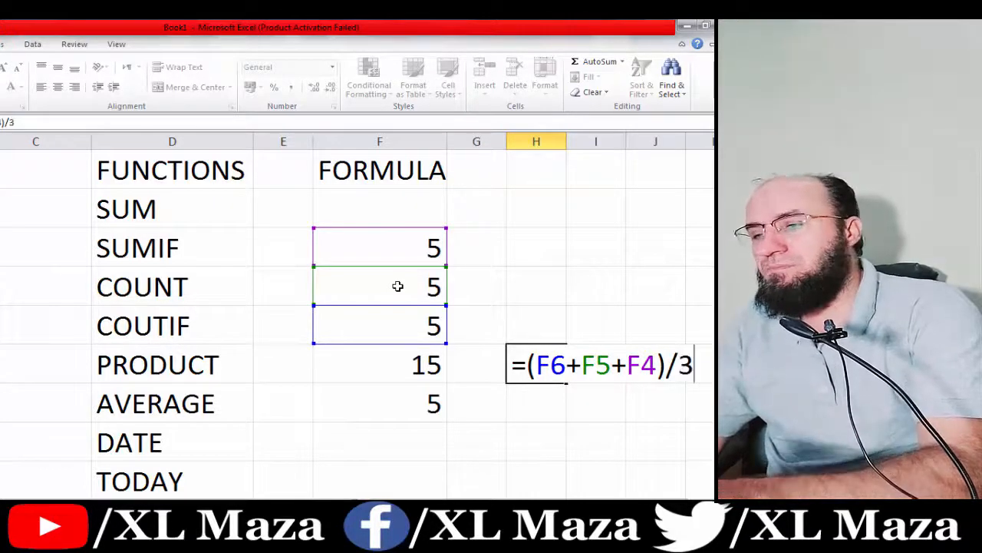
key("Return")
key("Up")
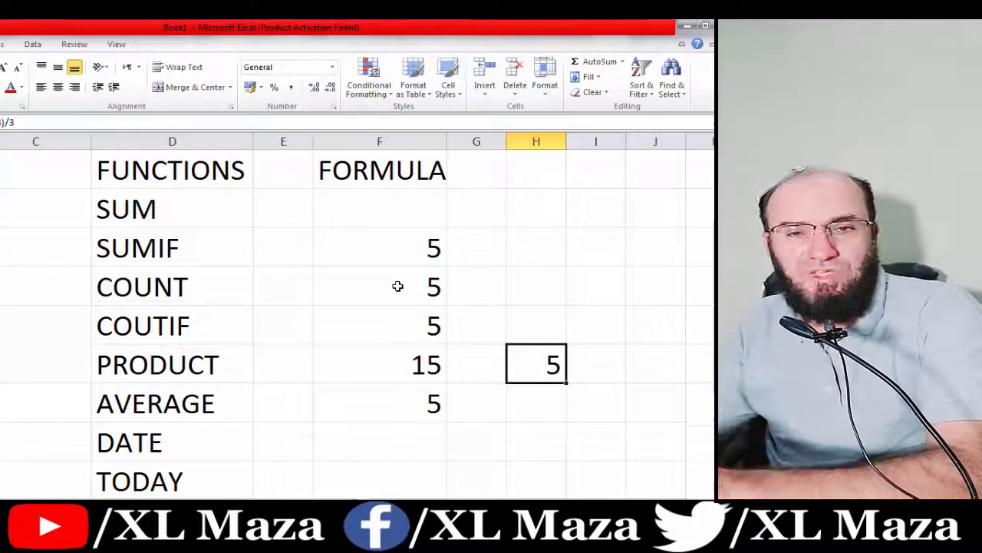
Compare the AVERAGE function in F8 with the manual average in H7, opening H7's formula to examine its cell references
key("Left")
key("Left")
key("Down")
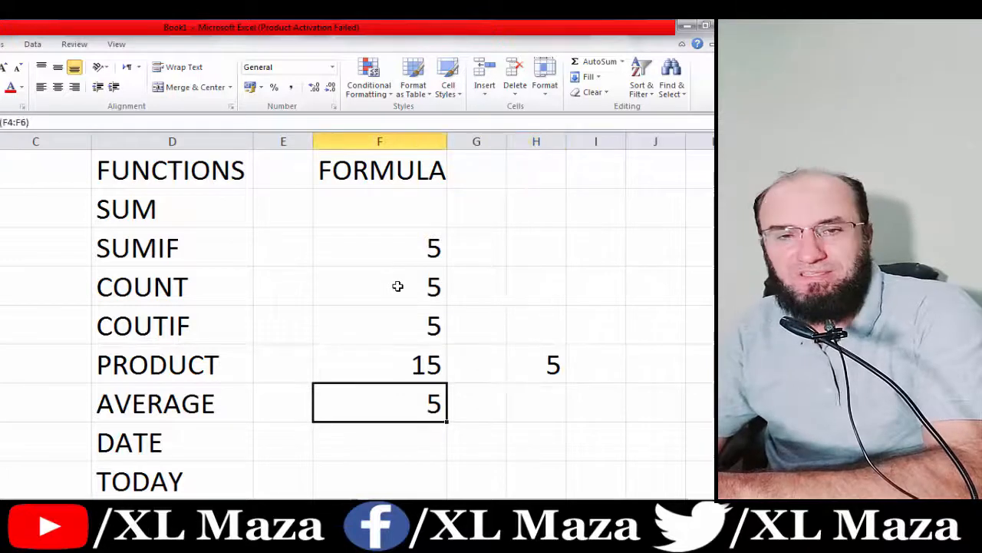
key("Up")
key("Right")
key("Right")
key("Down")
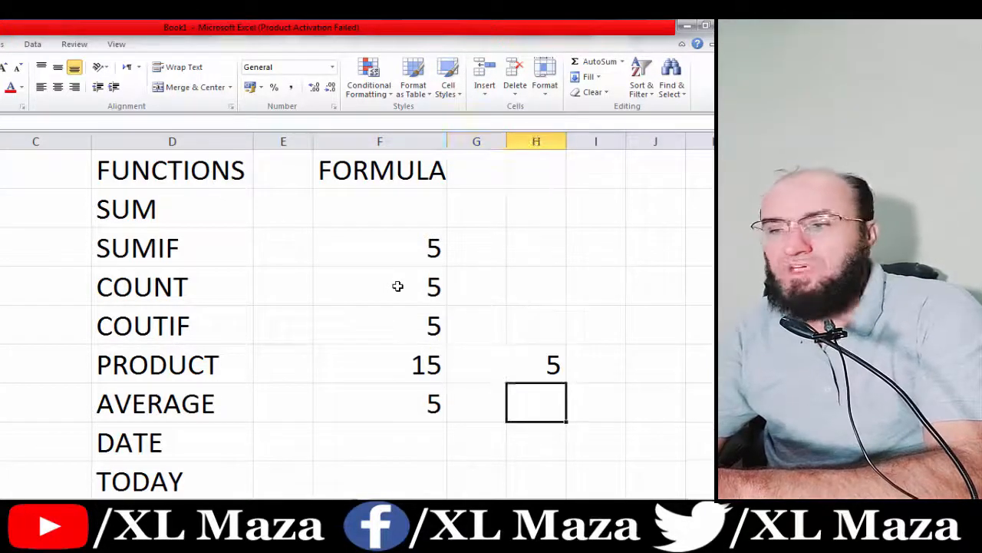
key("Left")
key("Left")
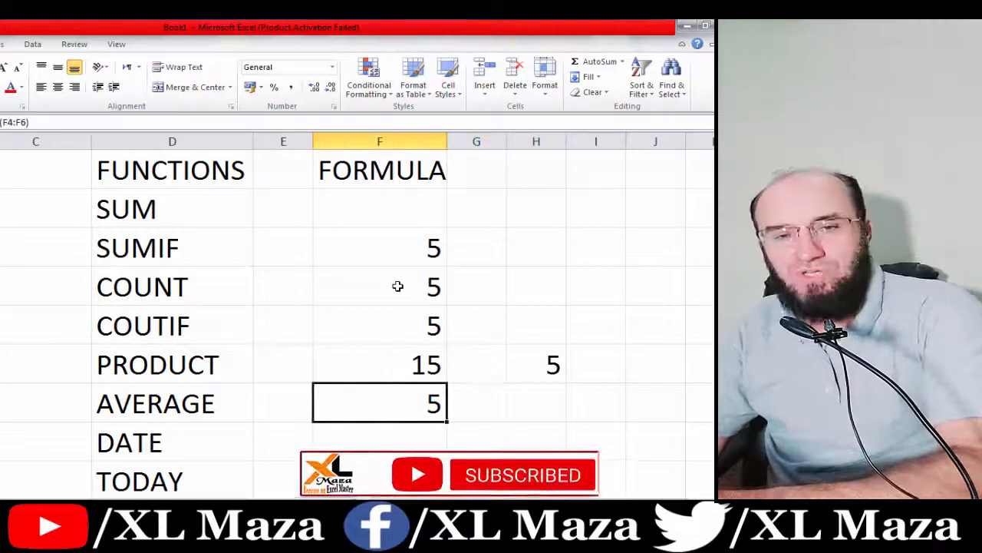
key("Up")
key("Up")
key("Right")
key("Right")
key("Down")
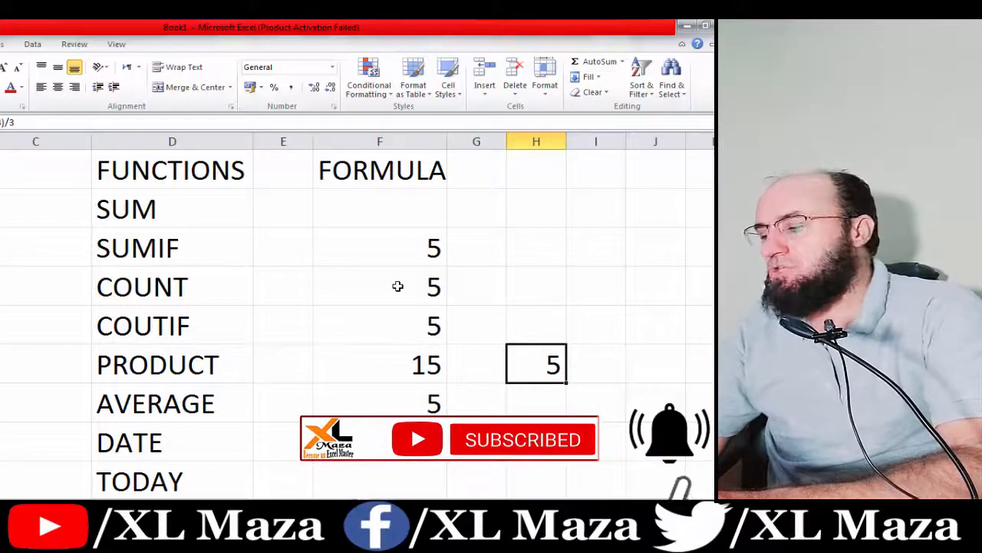
key("F2")
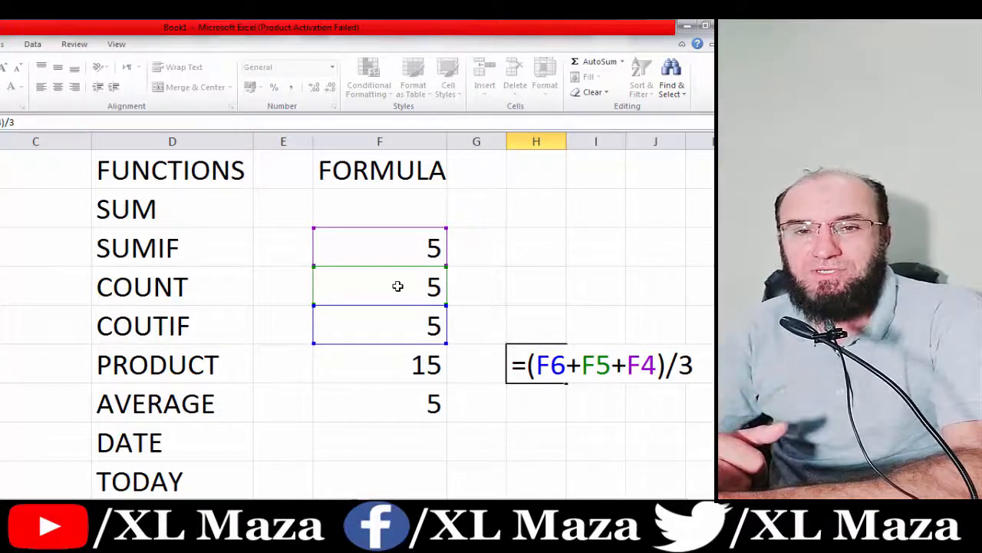
key("Return")
Look through the function names listed in column D, from SUM down to the DATE row
key("Left")
key("Left")
key("Left")
key("Left")
key("Up")
key("Up")
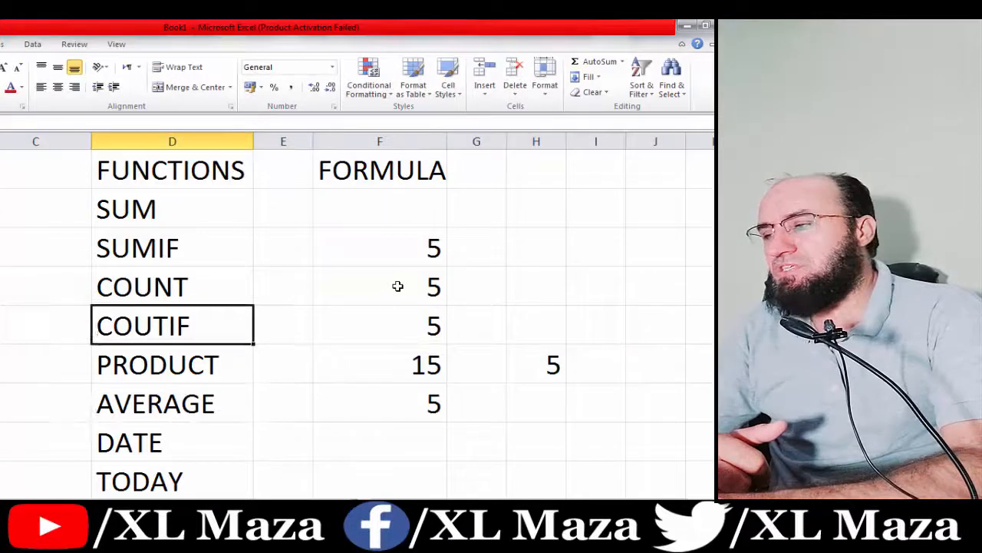
key("Up")
key("Up")
key("Down")
key("Down")
key("Down")
key("Down")
key("Down")
key("Right")
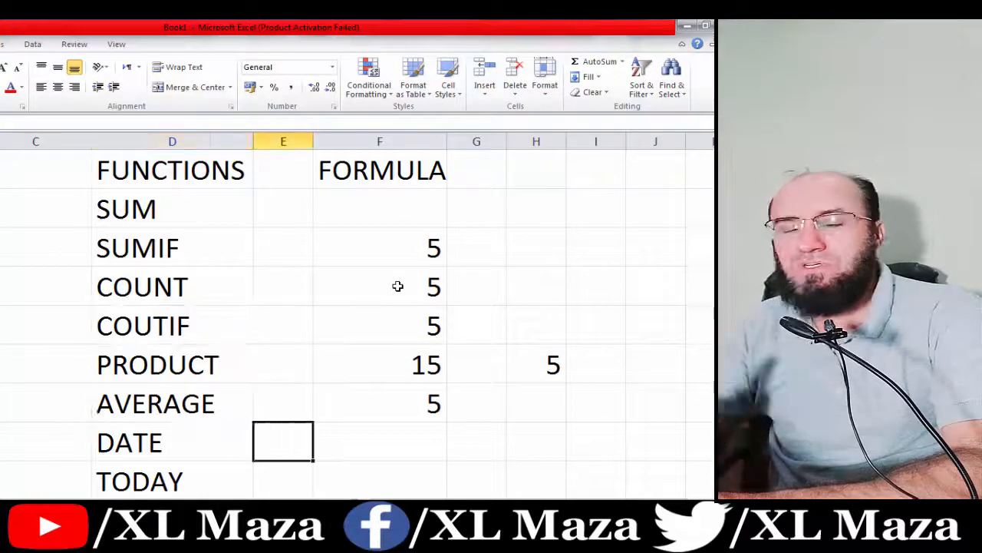
key("Right")
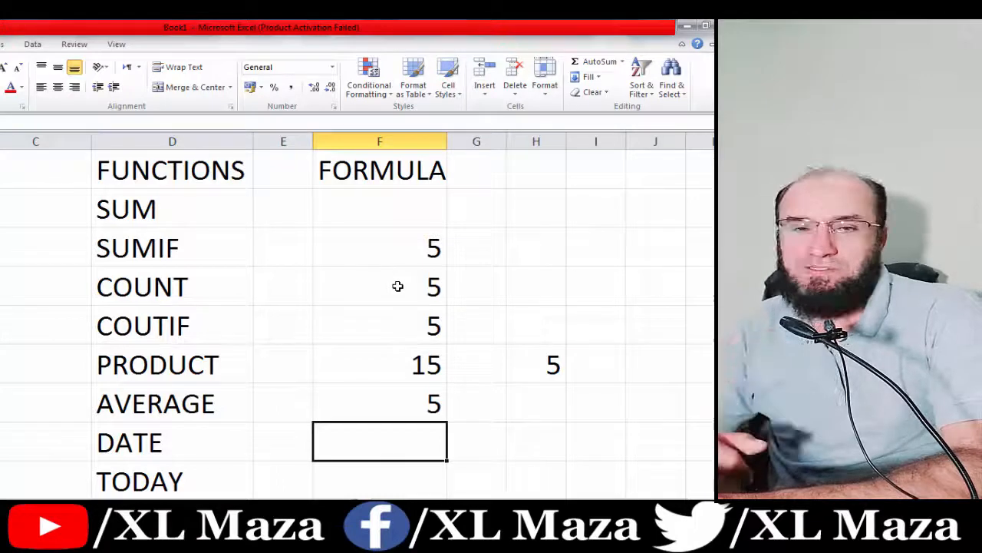
Check the SUM cell F7, and reopen the manual average formula in H7 to examine how it is built
key("Up")
key("Up")
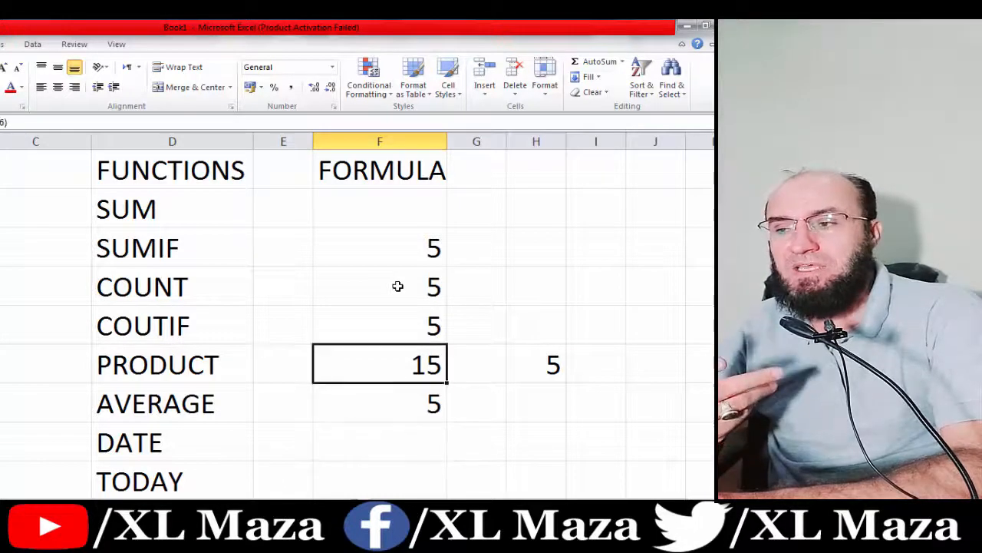
key("Right")
key("Right")
key("F2")
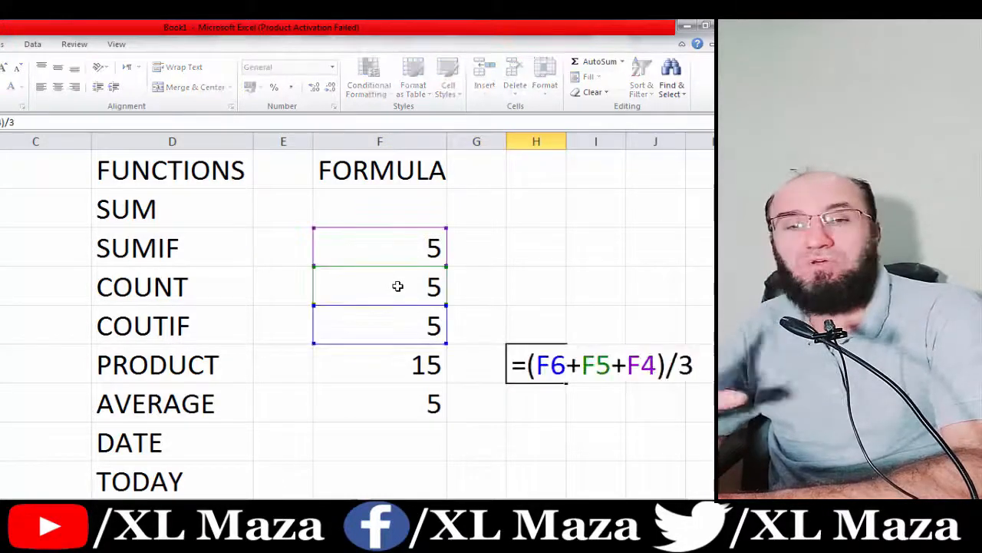